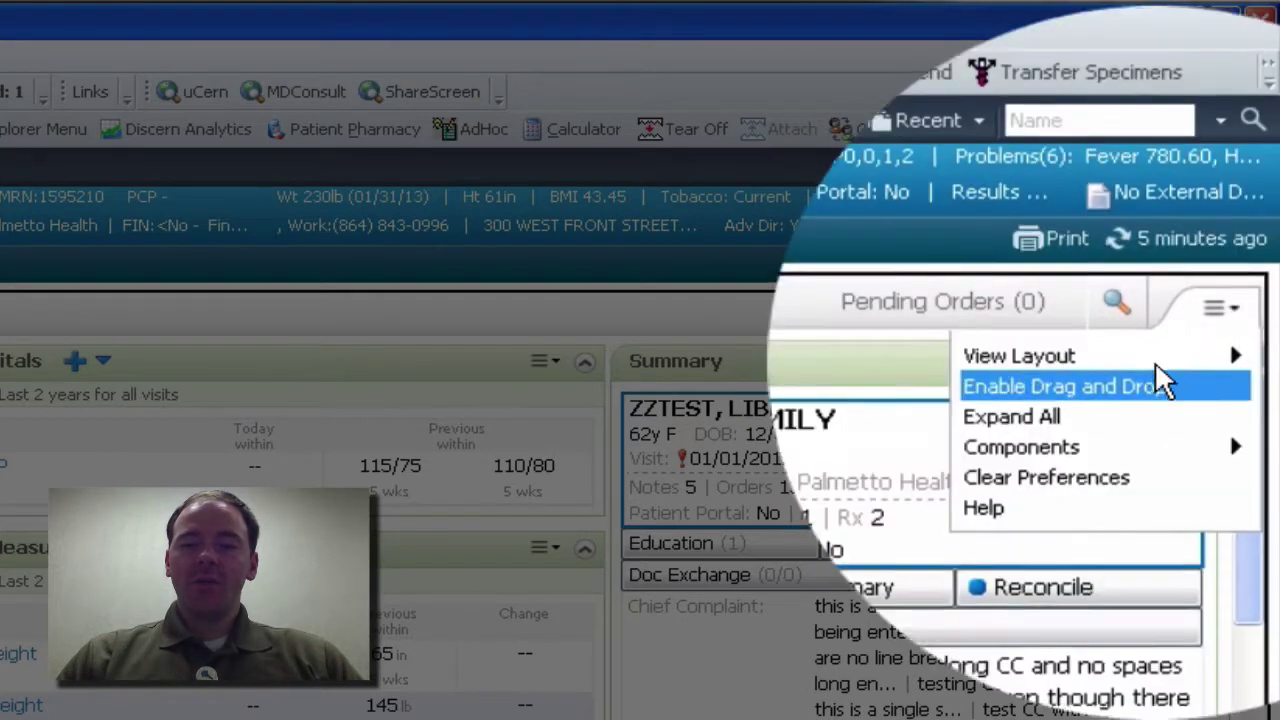
# Step: Enable drag and drop on the Ambulatory summary page and move the Measurements component above Vitals
pyautogui.moveTo(1150, 360)
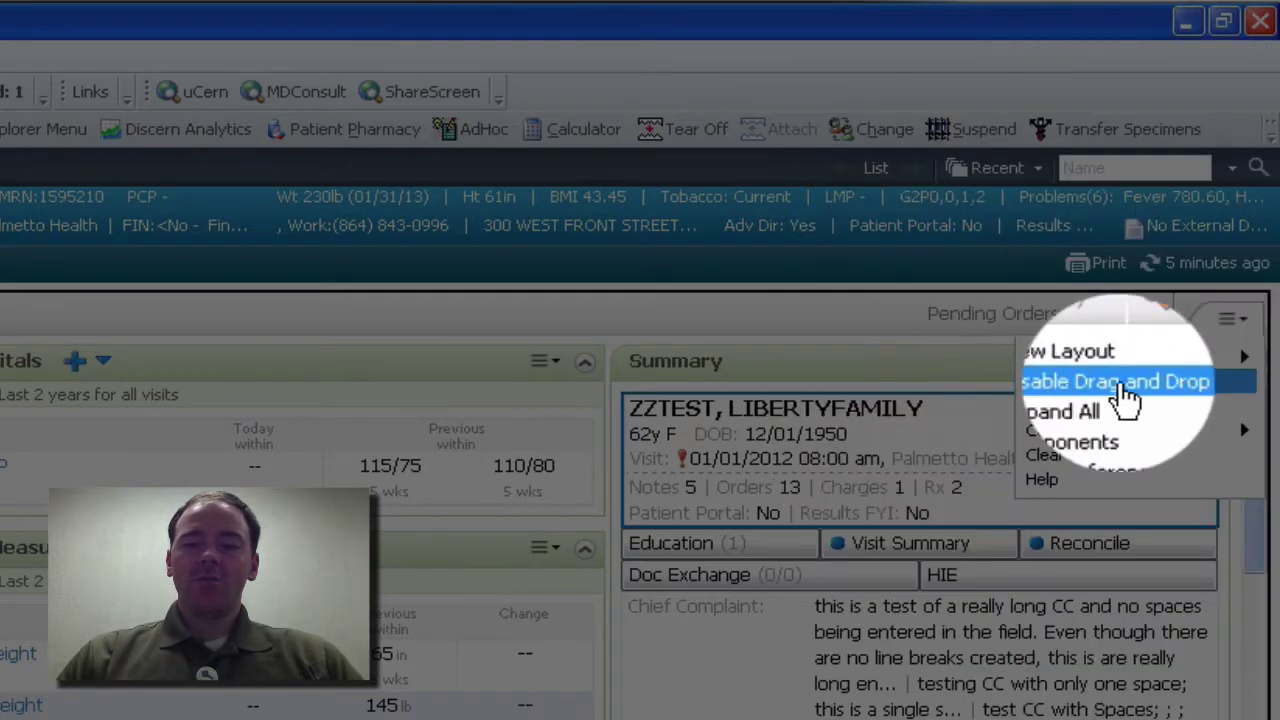
pyautogui.click(1125, 390)
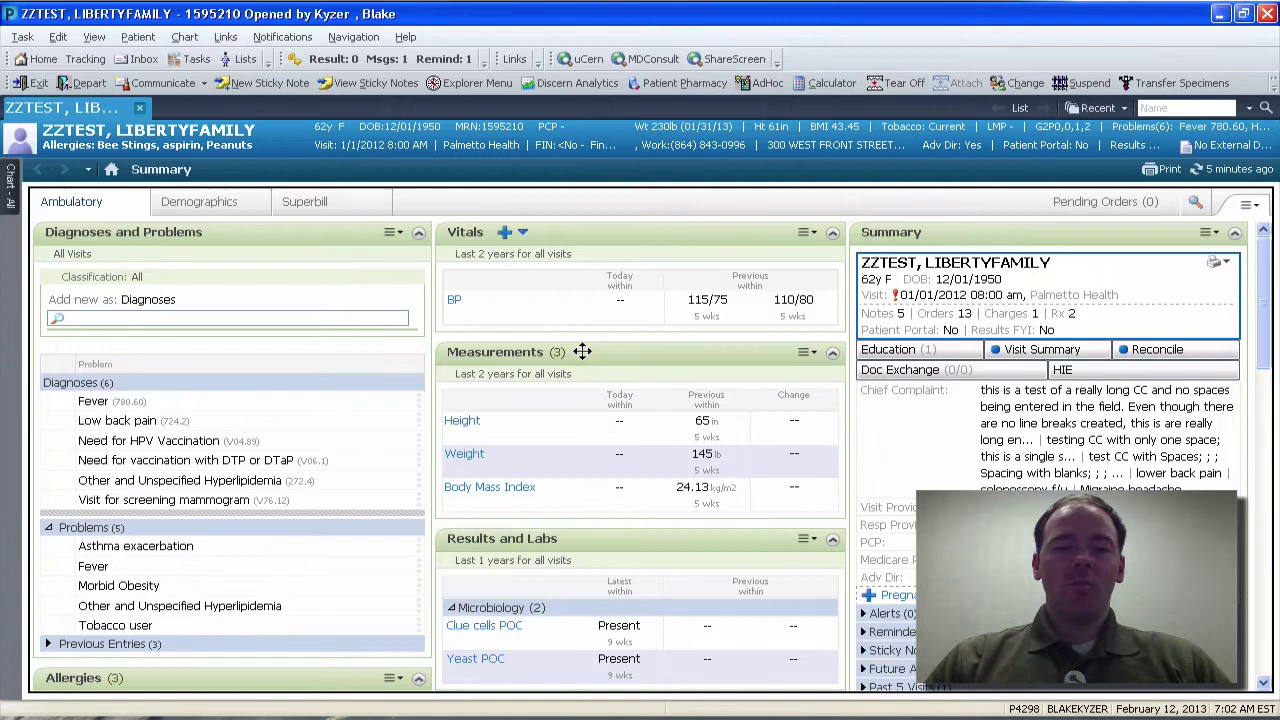
pyautogui.moveTo(582, 351); pyautogui.dragTo(580, 240)
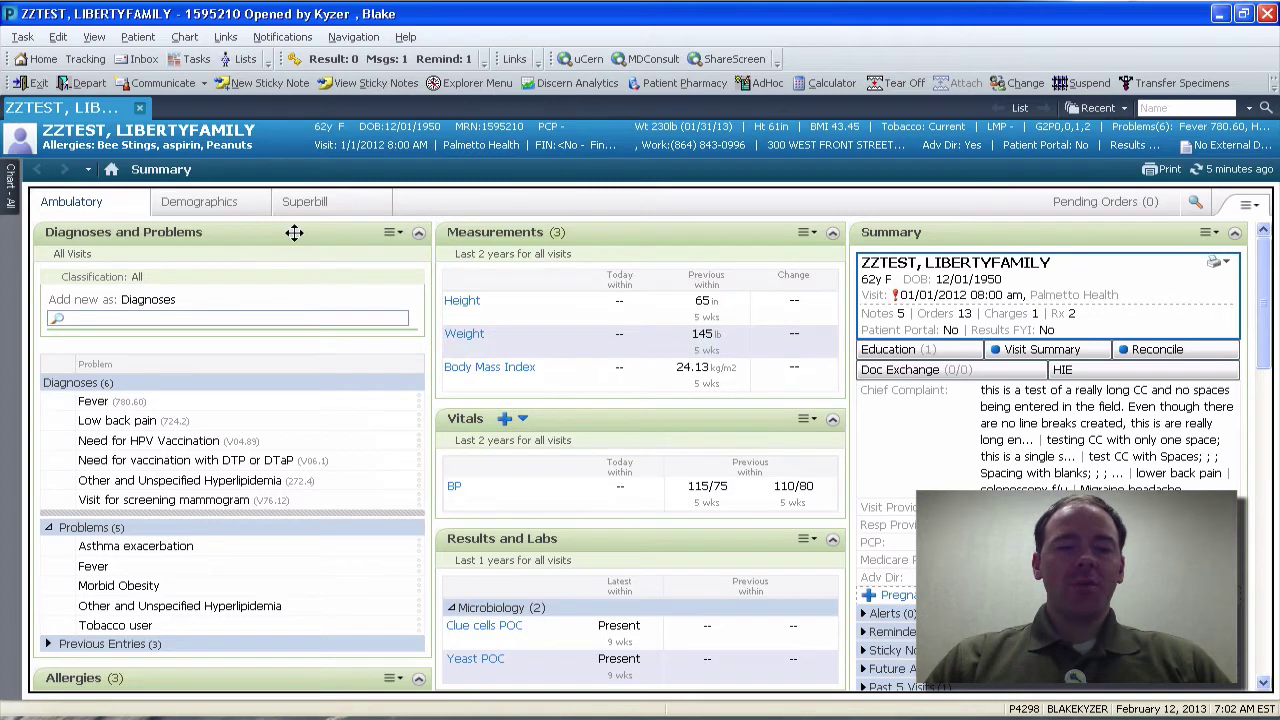
# Step: Move Diagnoses and Problems into the middle column below Measurements, and return it to the first column below Allergies
pyautogui.moveTo(345, 247); pyautogui.dragTo(700, 425)
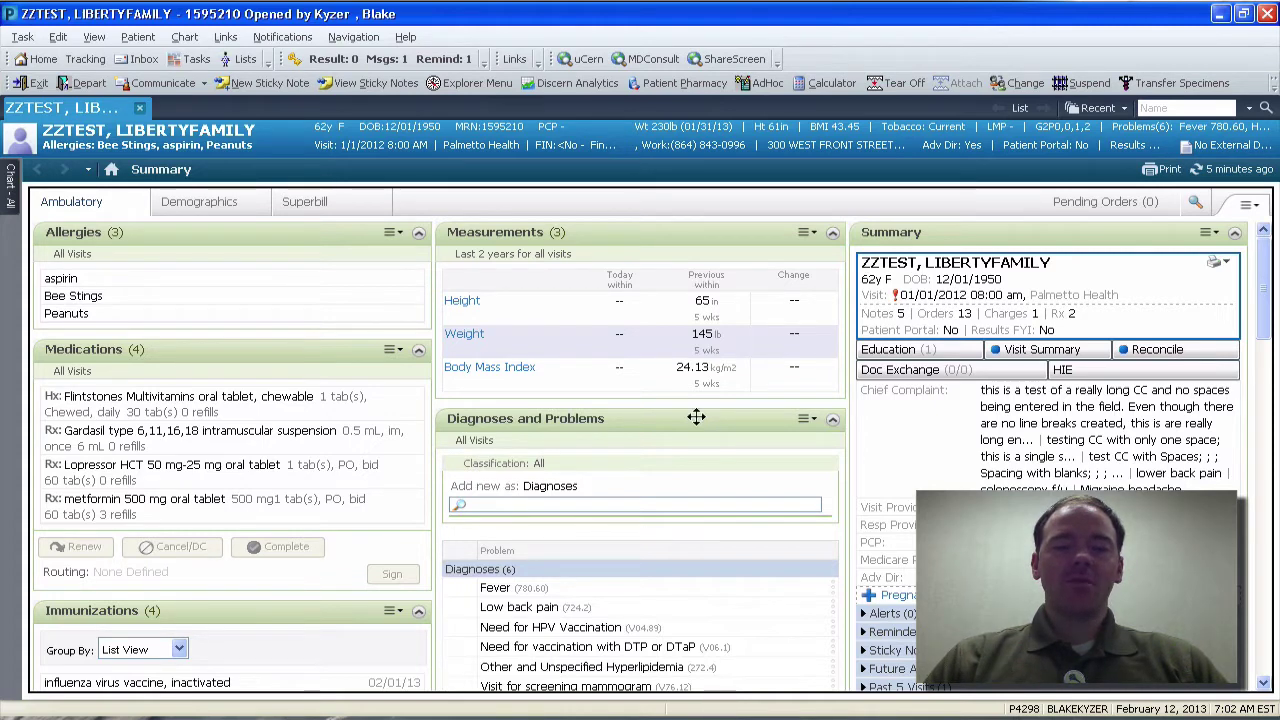
pyautogui.moveTo(696, 417); pyautogui.dragTo(271, 348)
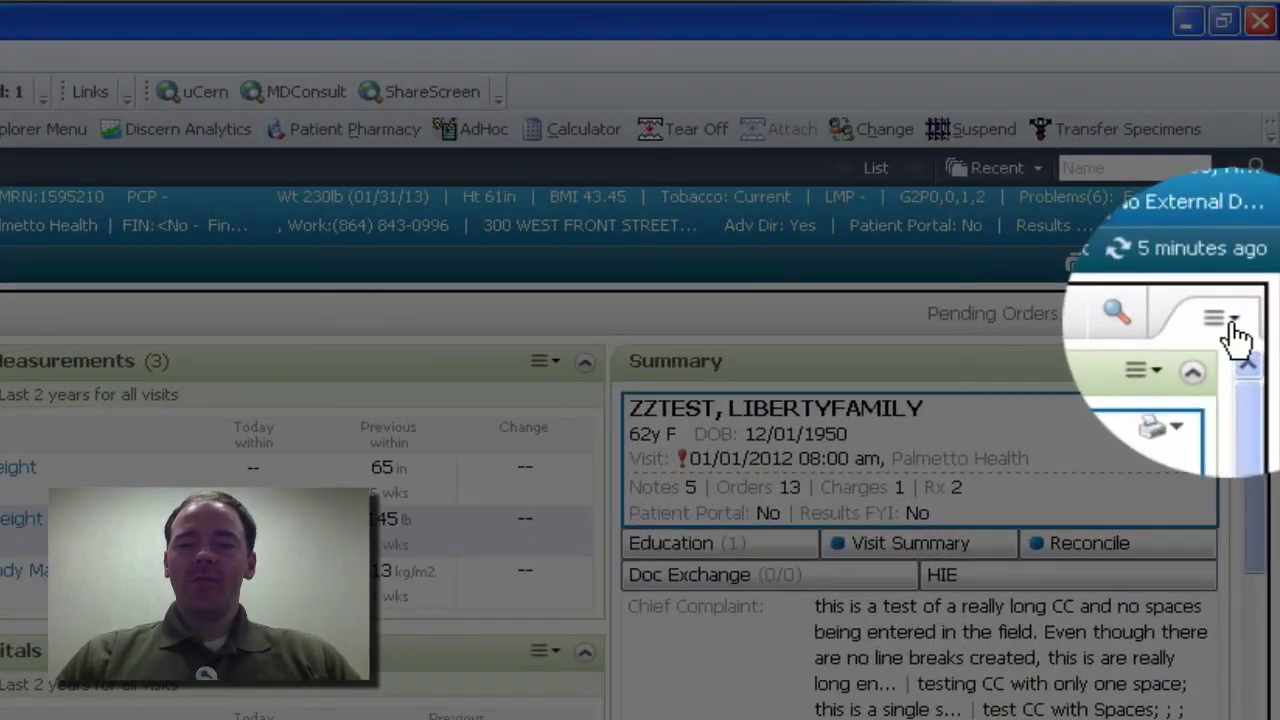
# Step: Disable drag and drop for the summary page and expand all of its components
pyautogui.click(1249, 206)
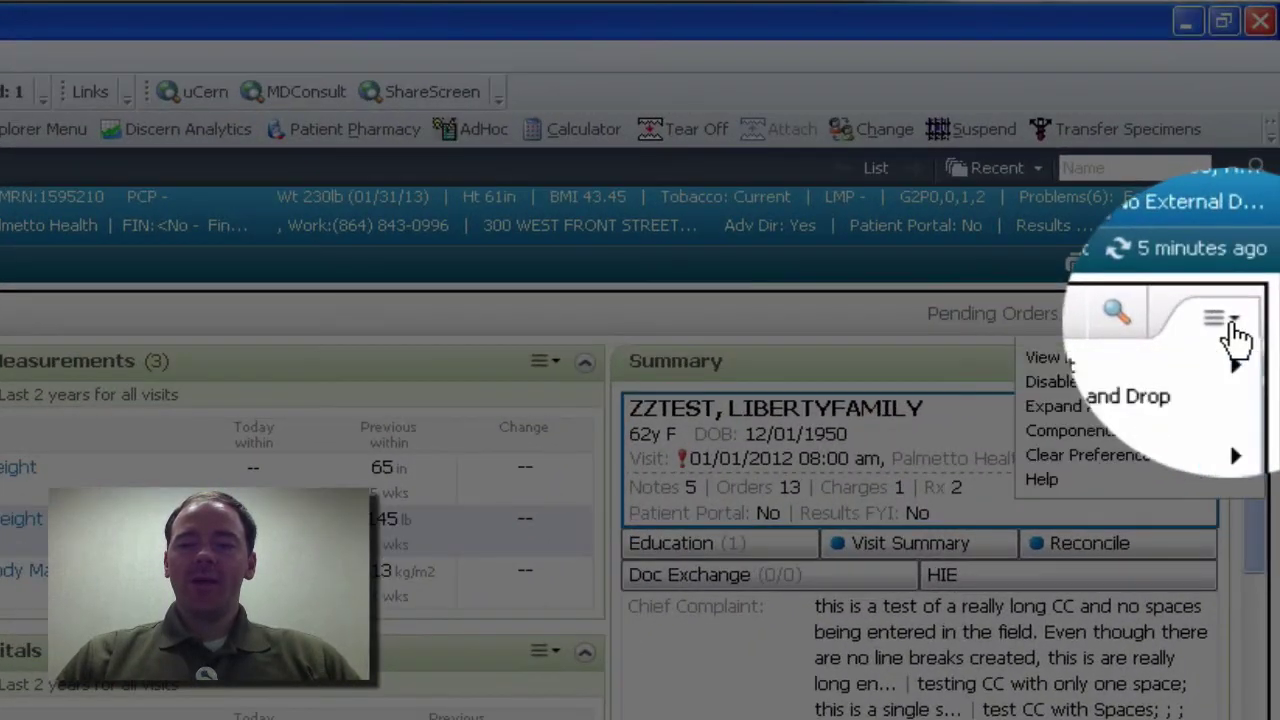
pyautogui.click(1115, 390)
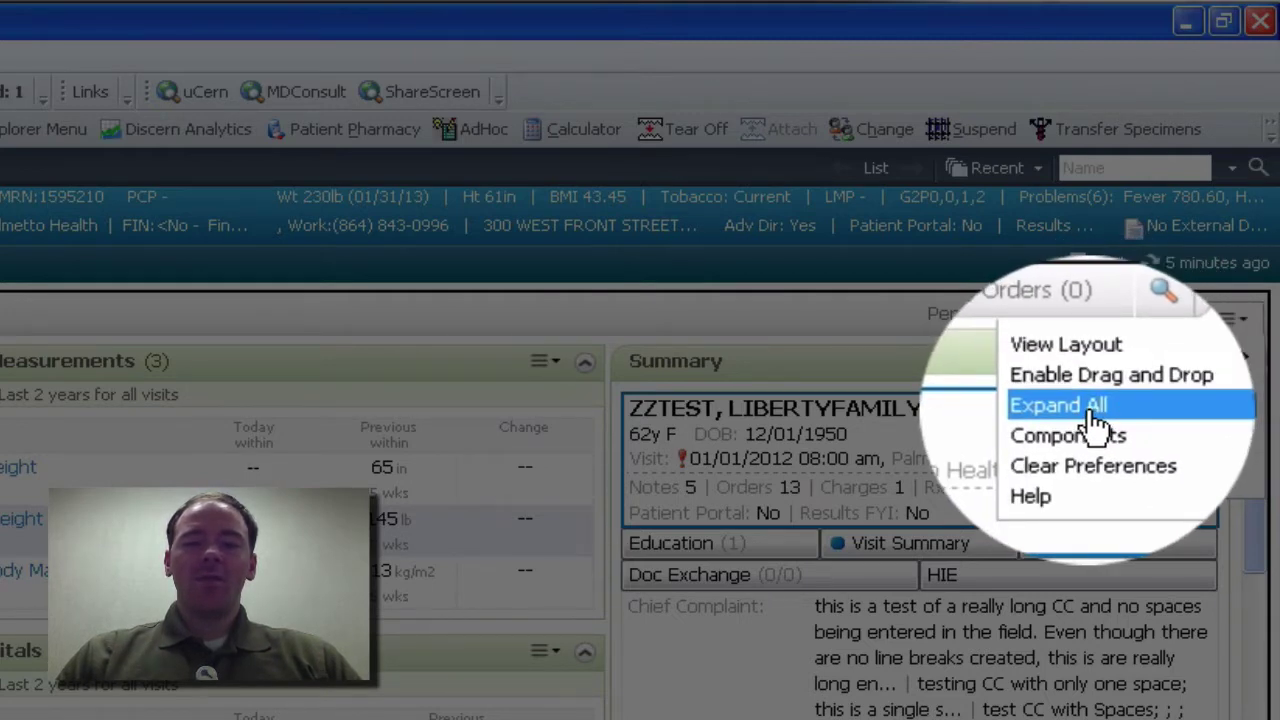
pyautogui.click(1095, 425)
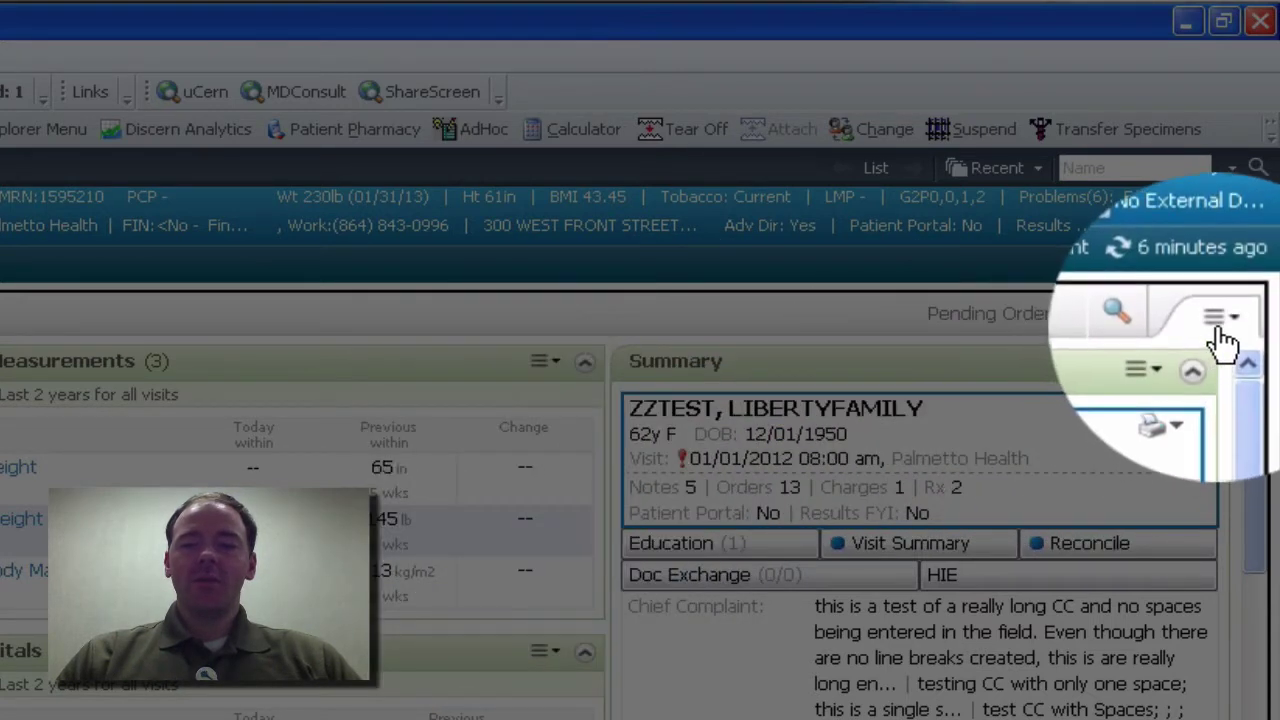
# Step: Examine the list of page components to see which are locked and which can be shown or hidden
pyautogui.click(1226, 318)
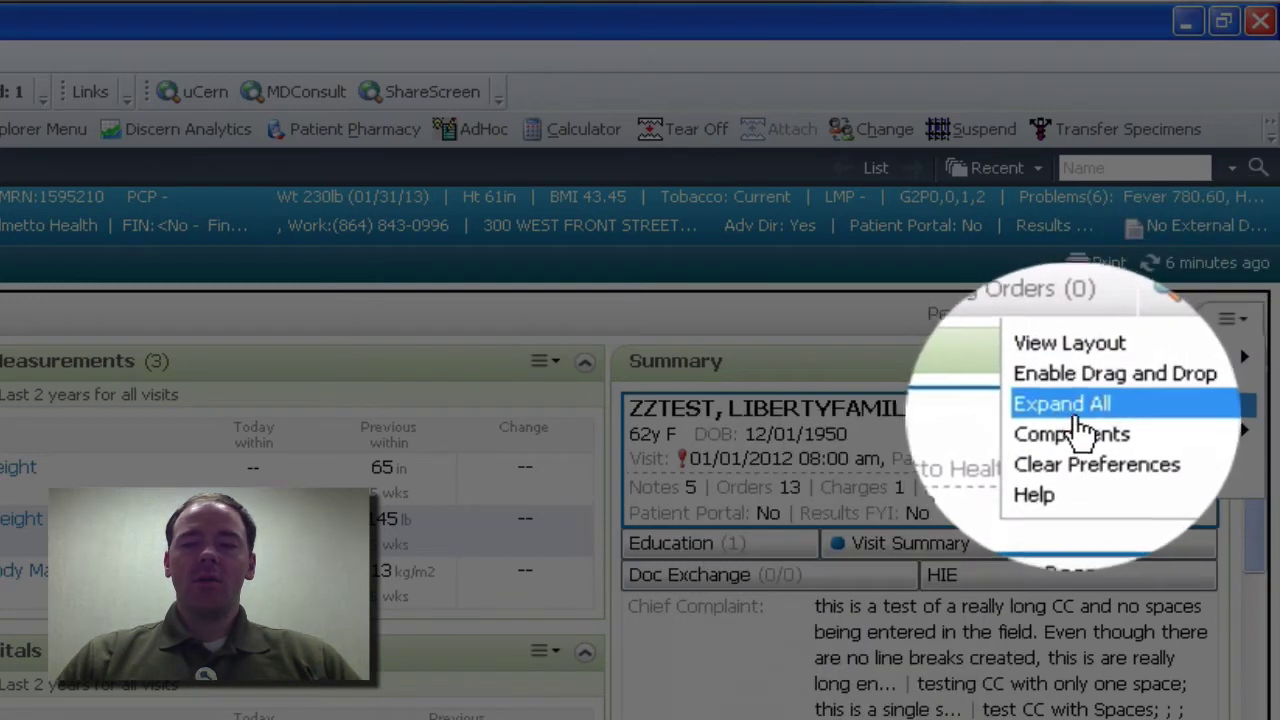
pyautogui.moveTo(1058, 440)
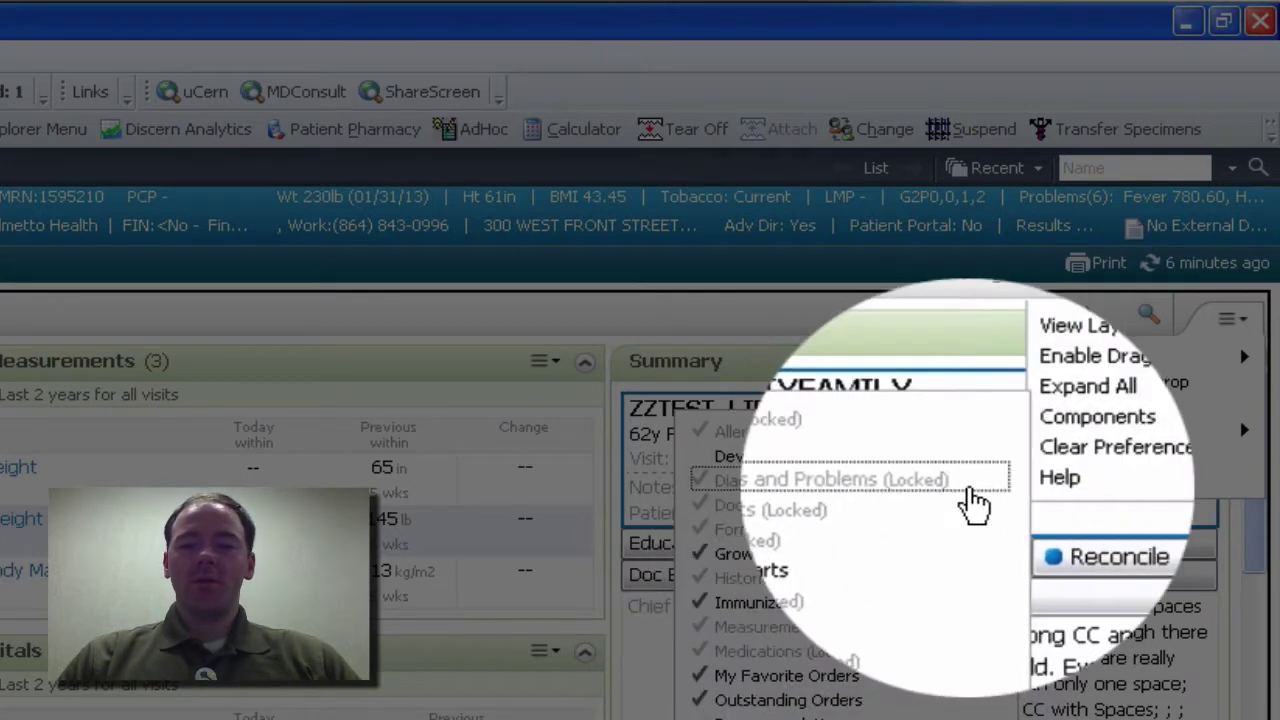
pyautogui.click(1020, 438)
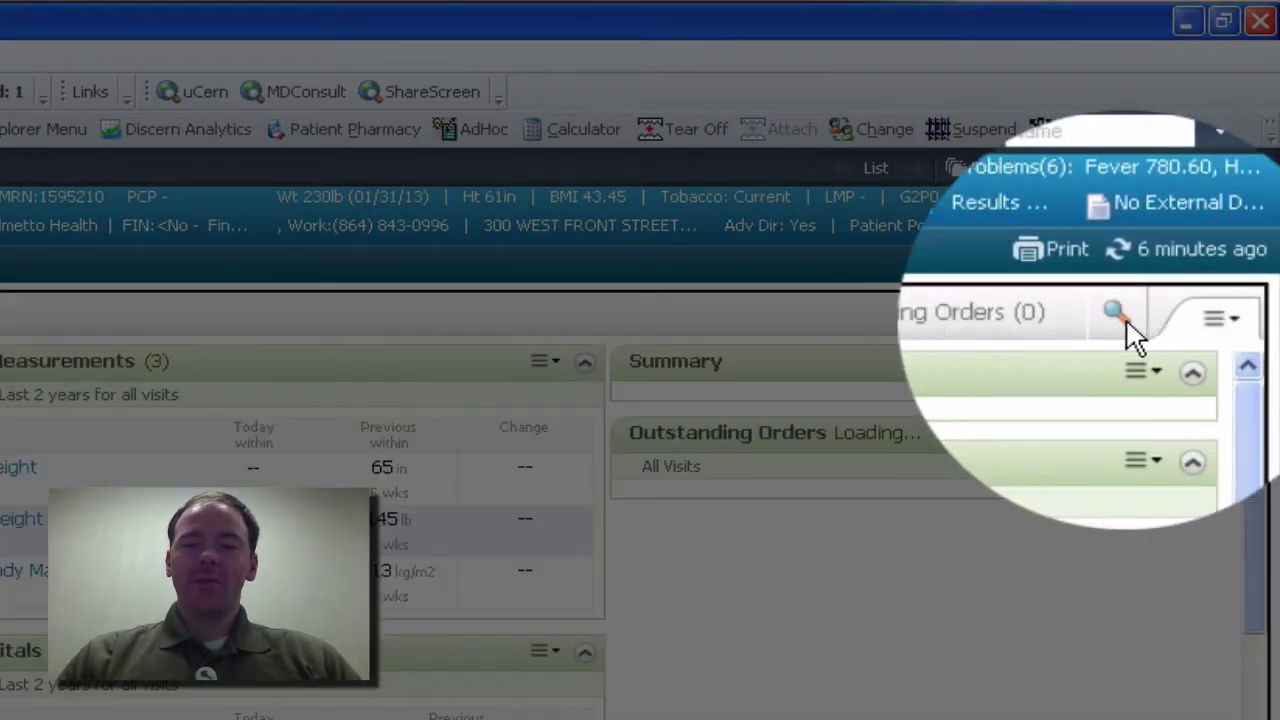
# Step: Request clearing of all personal preferences and cancel at the confirmation
pyautogui.click(1215, 320)
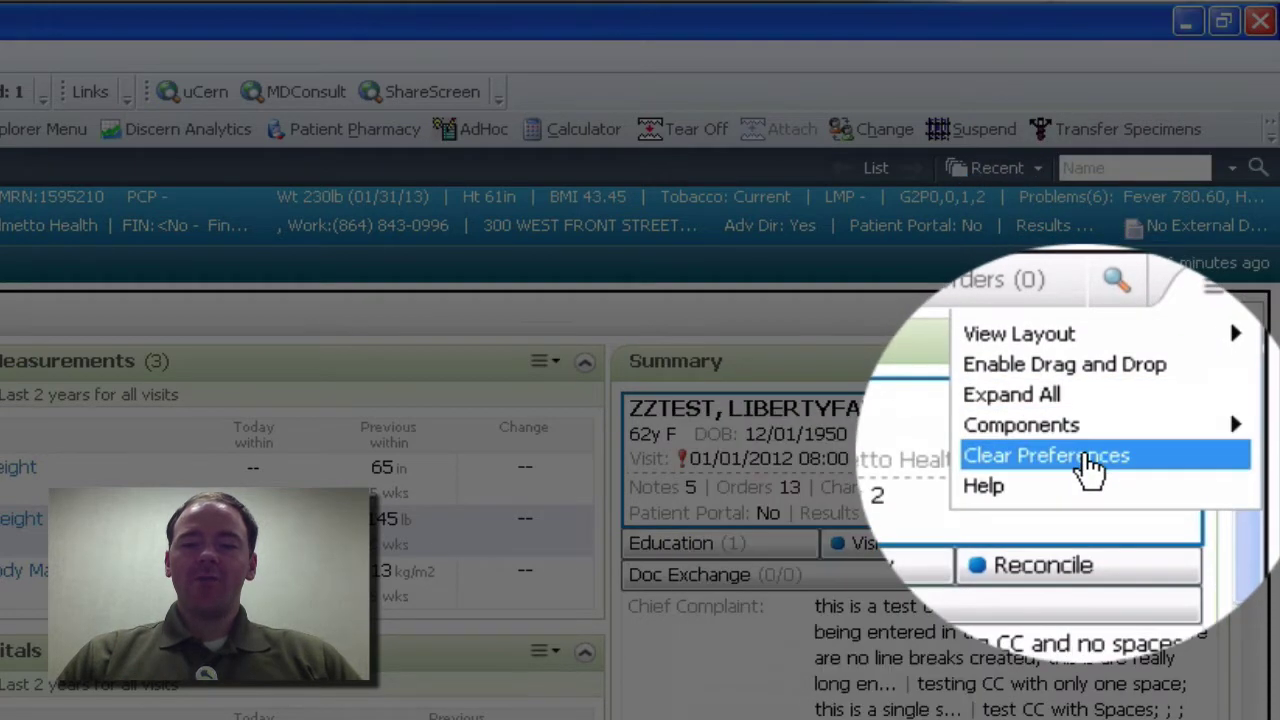
pyautogui.click(1090, 466)
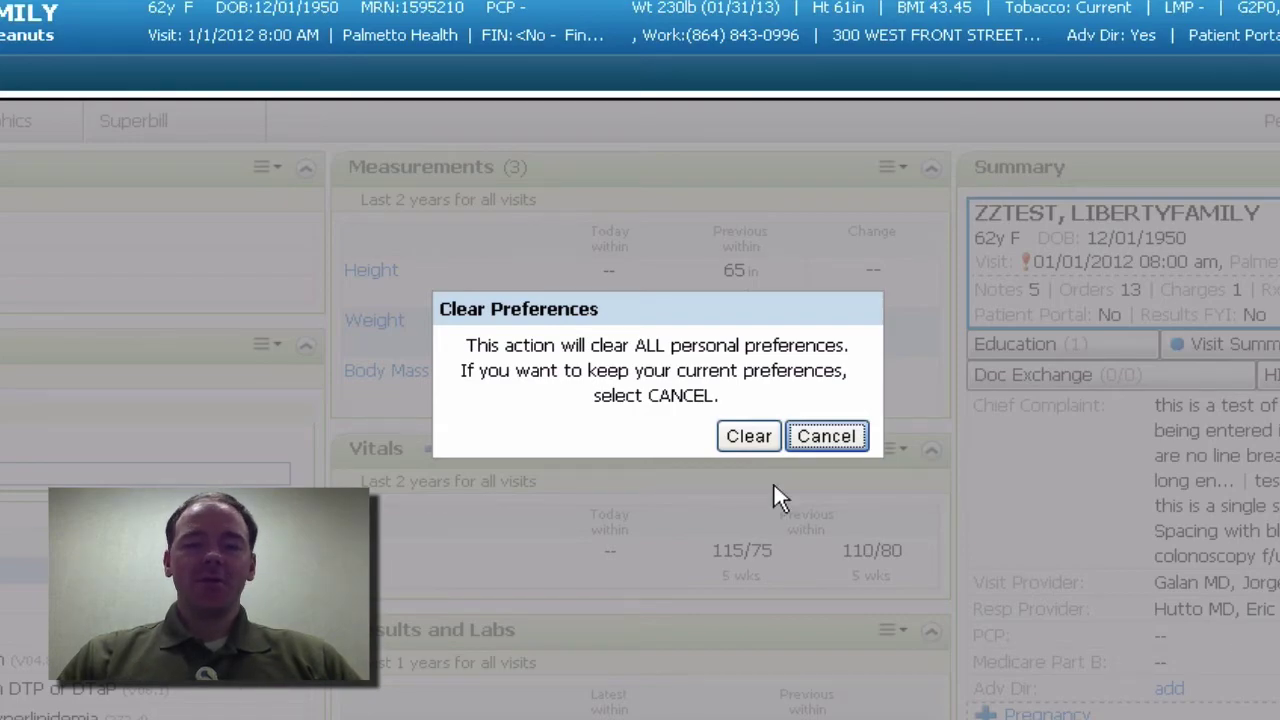
pyautogui.click(829, 440)
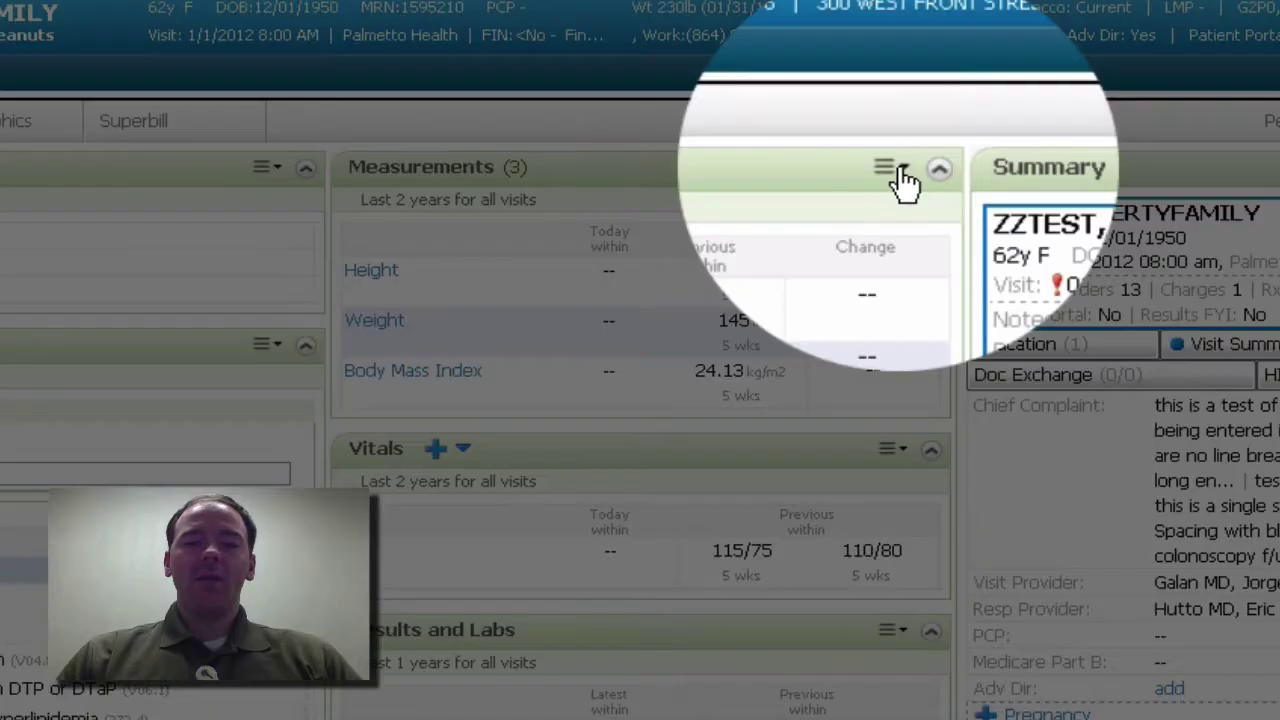
# Step: Turn off Default Expanded for the Measurements component and turn it back on
pyautogui.click(898, 170)
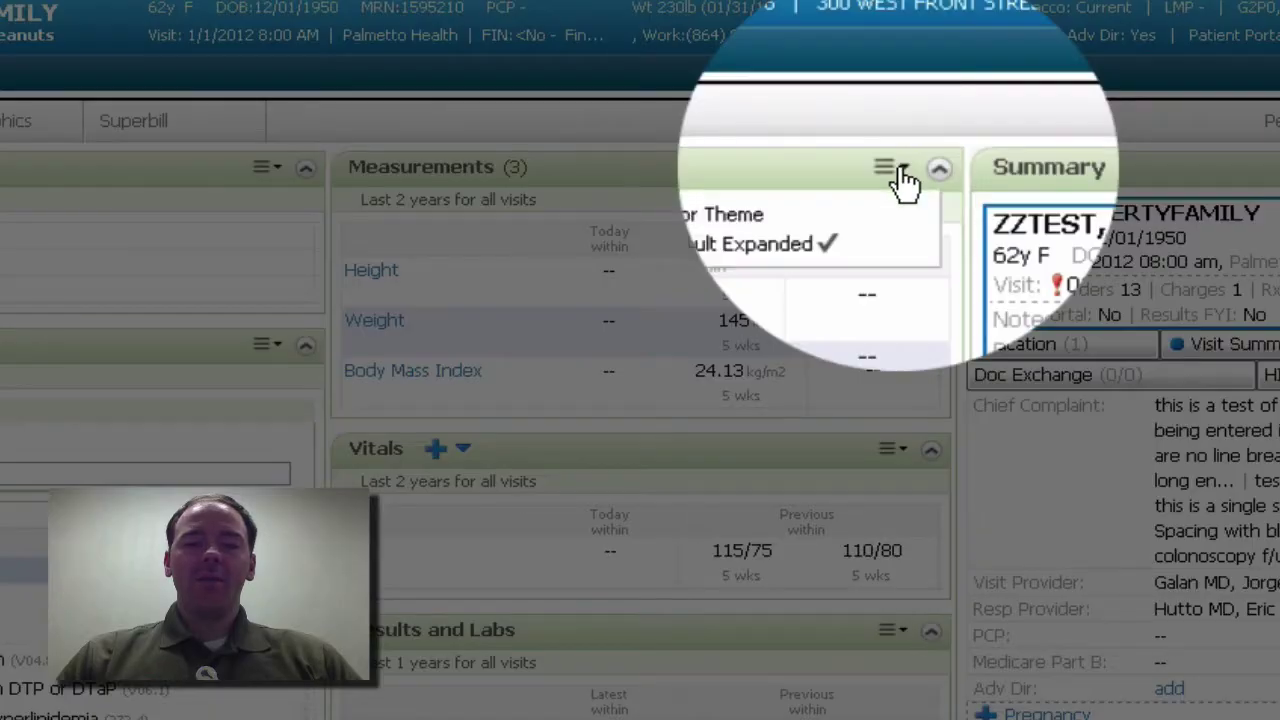
pyautogui.click(878, 240)
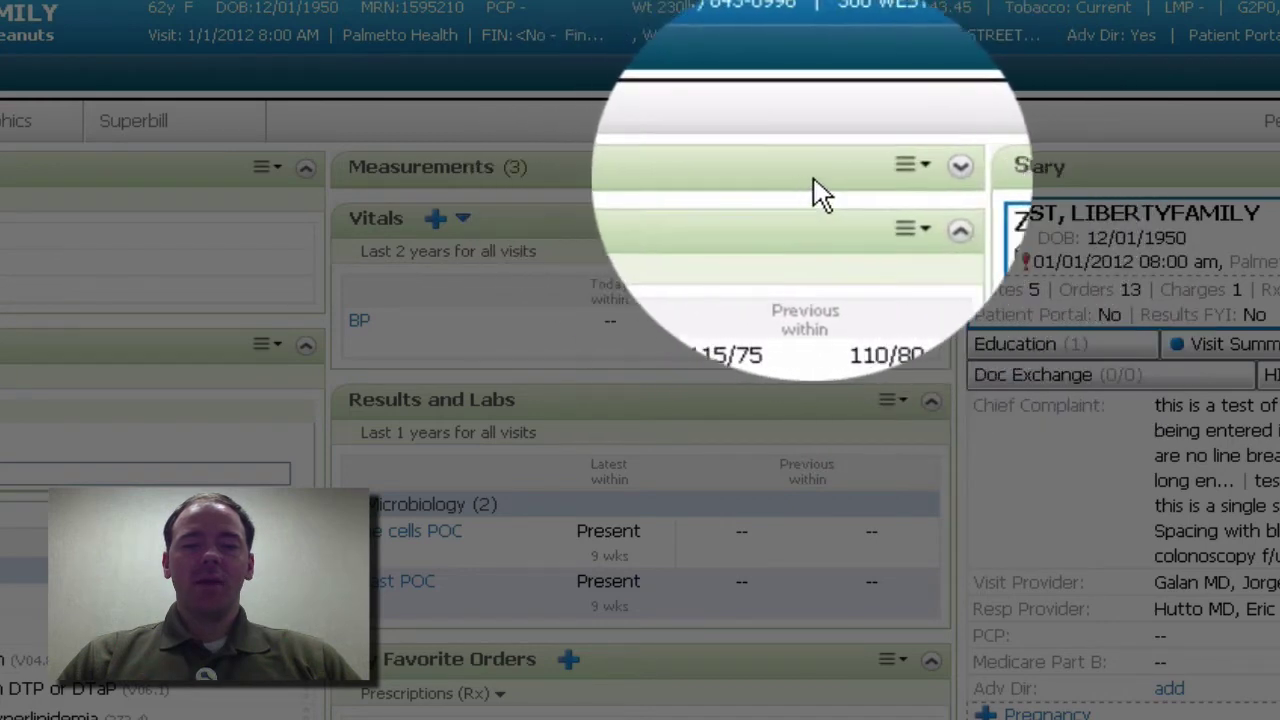
pyautogui.click(893, 170)
pyautogui.click(868, 240)
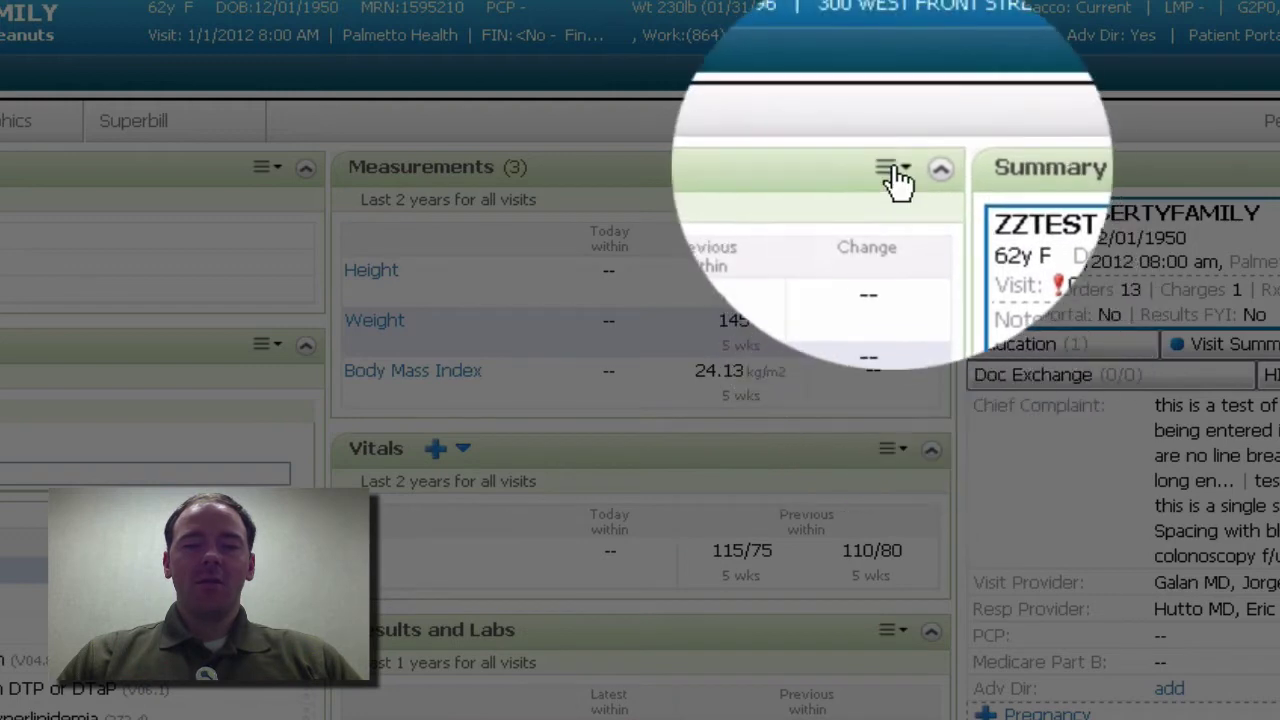
# Step: Apply the dark teal color theme to the Measurements component
pyautogui.click(890, 168)
pyautogui.moveTo(743, 220)
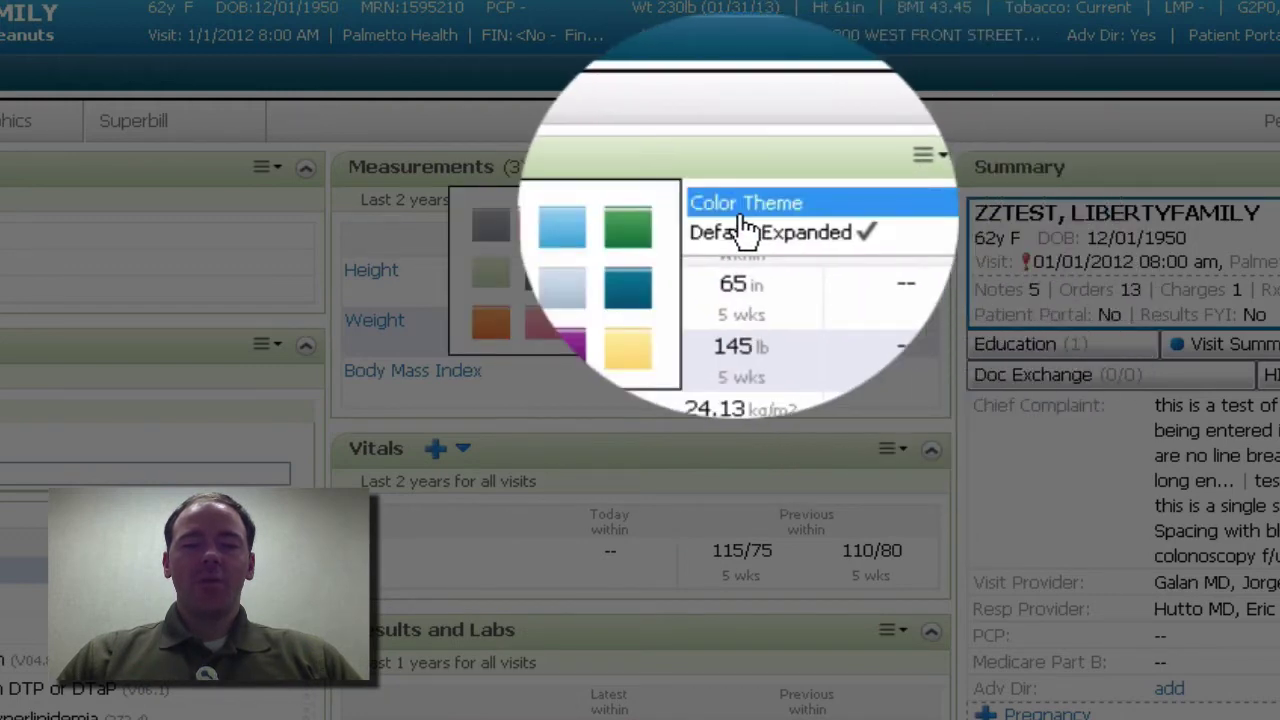
pyautogui.click(895, 168)
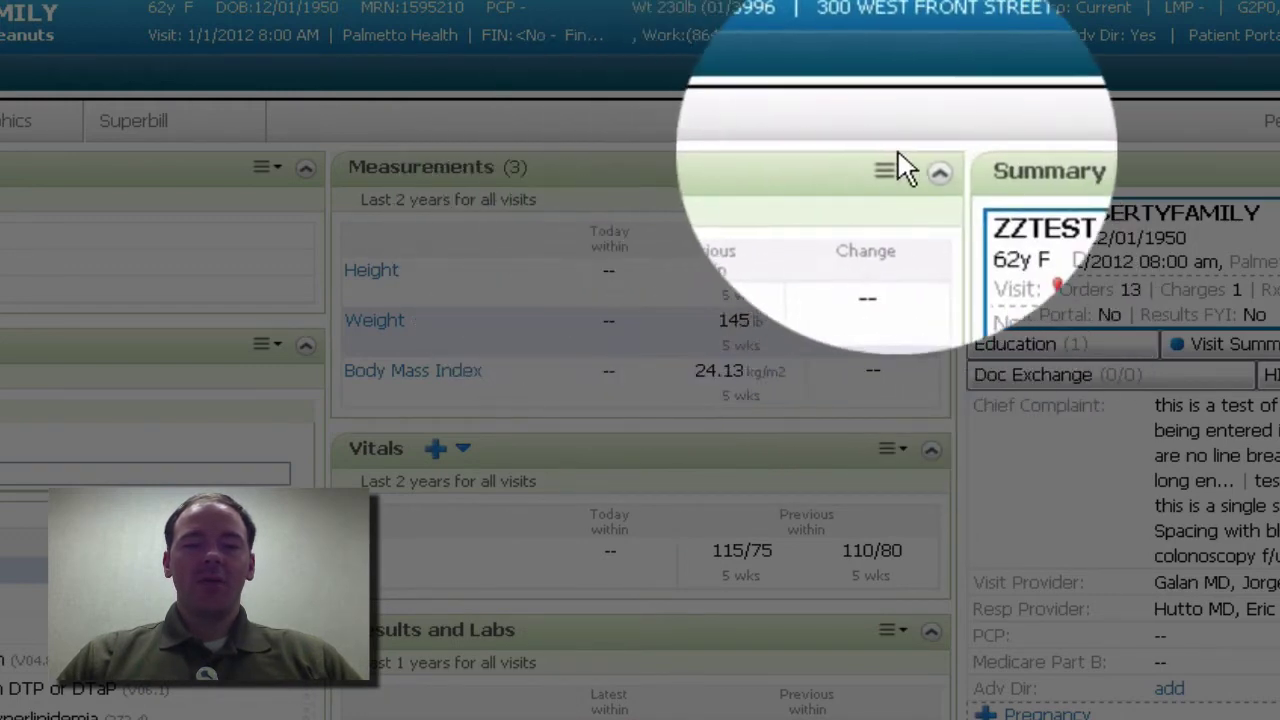
pyautogui.click(895, 170)
pyautogui.moveTo(870, 210)
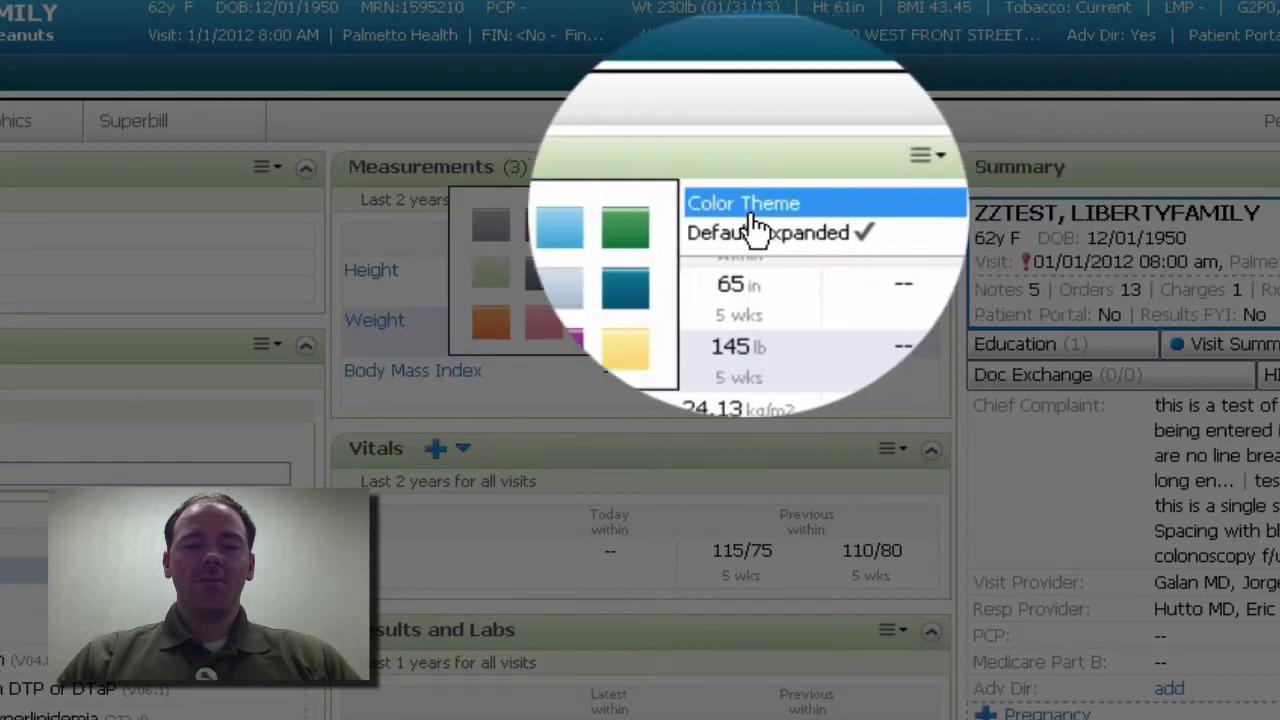
pyautogui.click(655, 272)
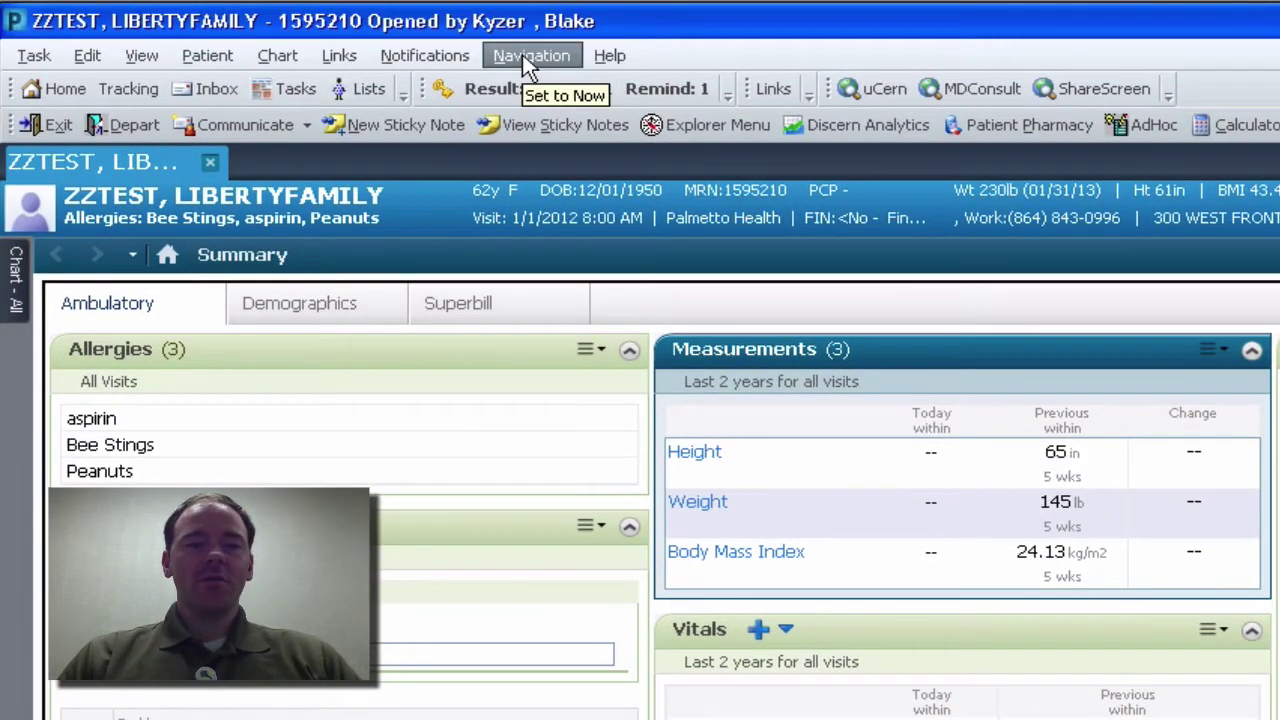
# Step: Set the summary page zoom to 150%
pyautogui.click(524, 60)
pyautogui.moveTo(575, 90)
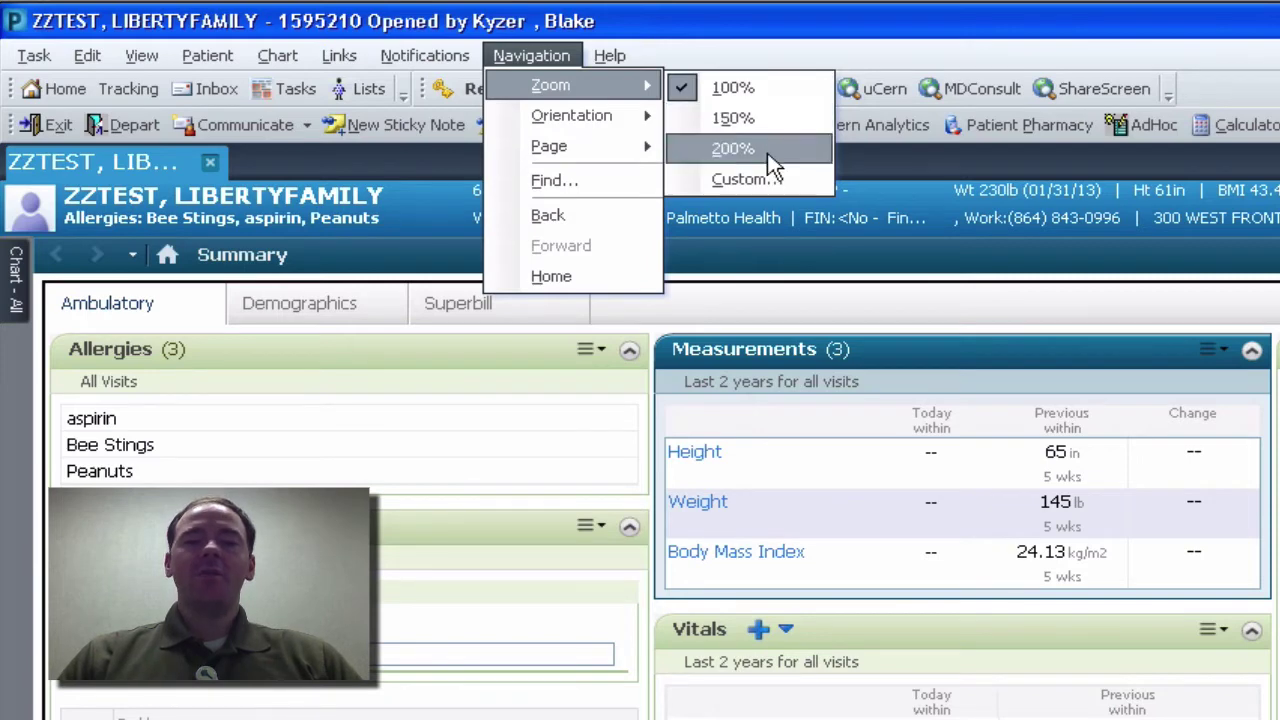
pyautogui.click(771, 124)
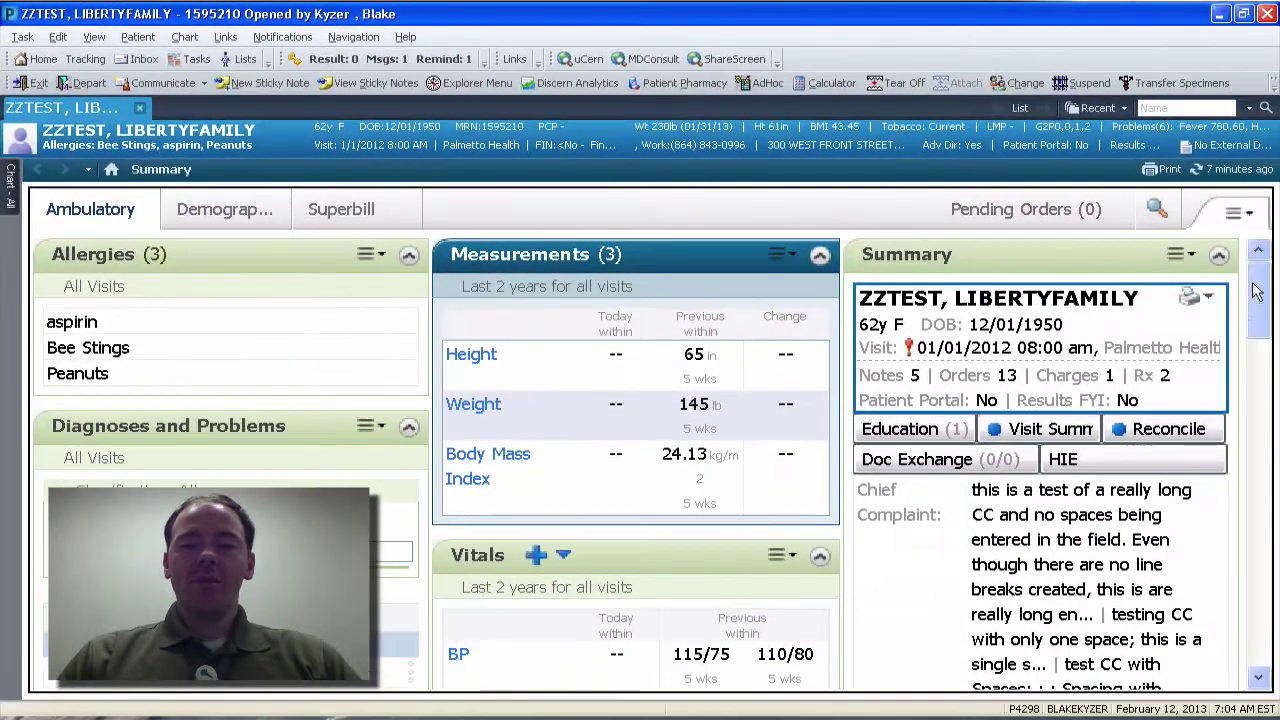
pyautogui.moveTo(1265, 292)
pyautogui.mouseDown()
pyautogui.moveTo(1265, 595)
pyautogui.moveTo(1265, 280)
pyautogui.mouseUp()
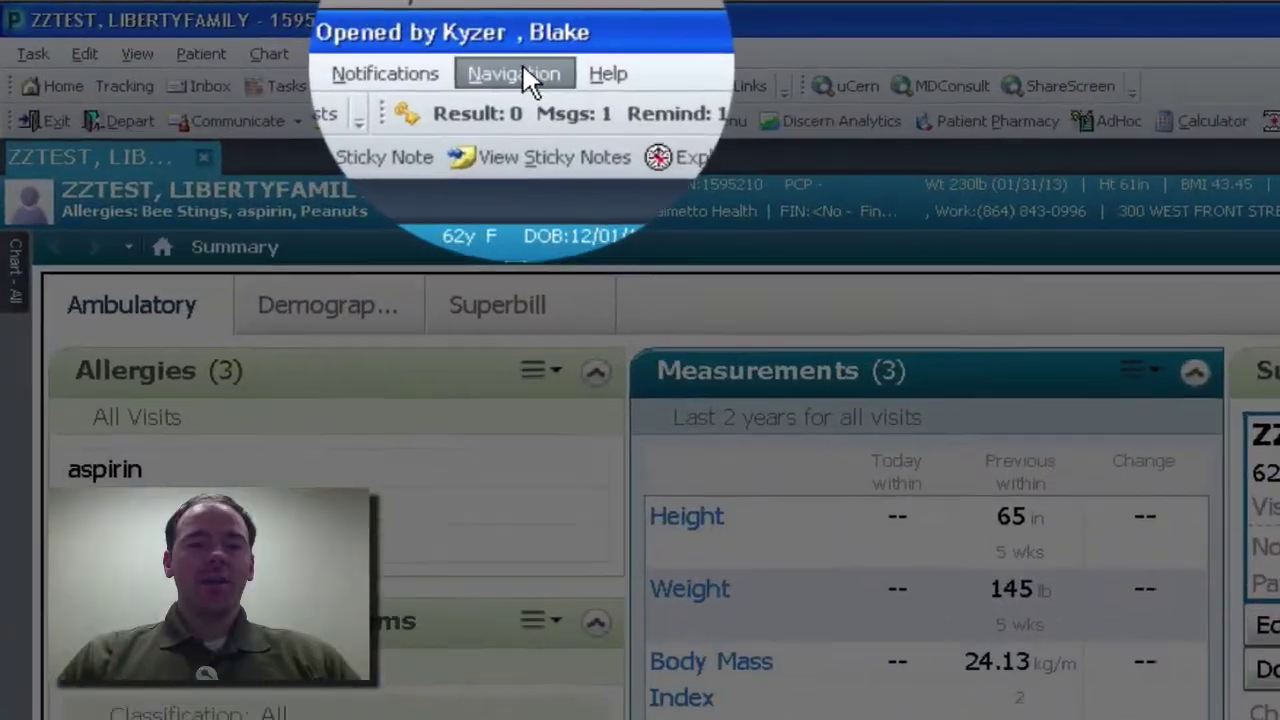
# Step: Set a custom zoom of 125% for the summary page with Save as default enabled
pyautogui.click(353, 36)
pyautogui.moveTo(571, 104)
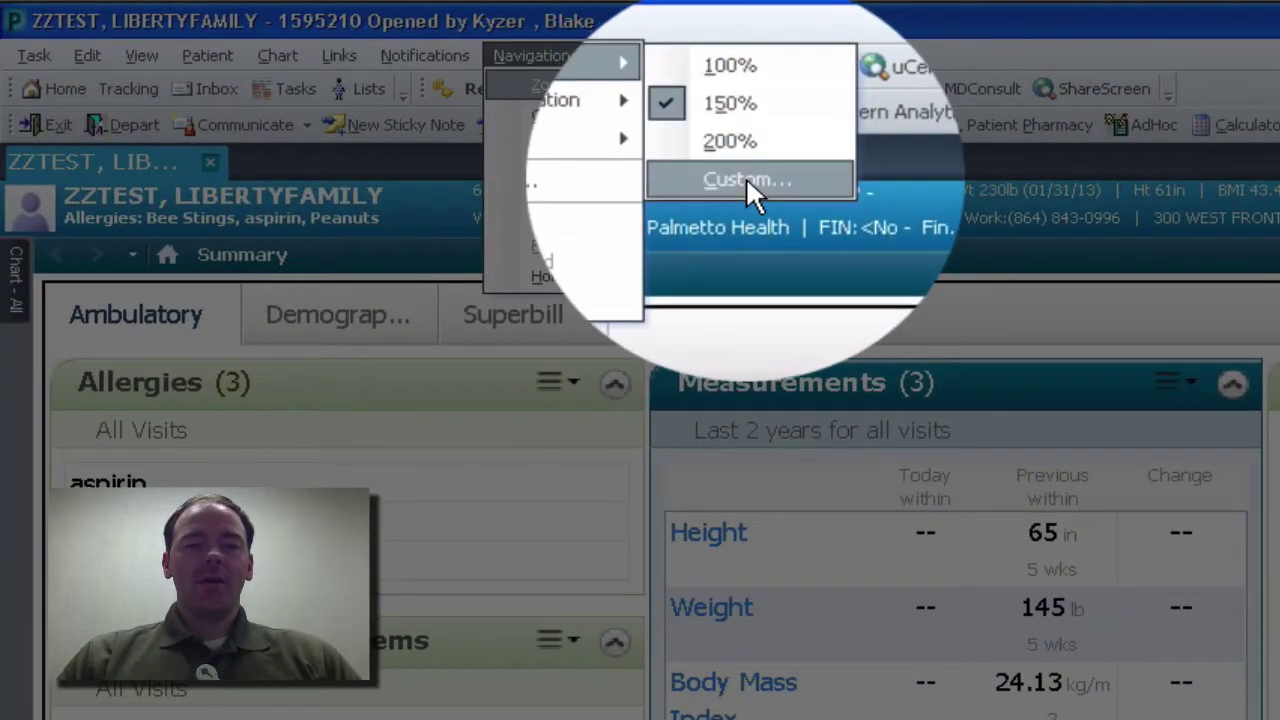
pyautogui.click(745, 229)
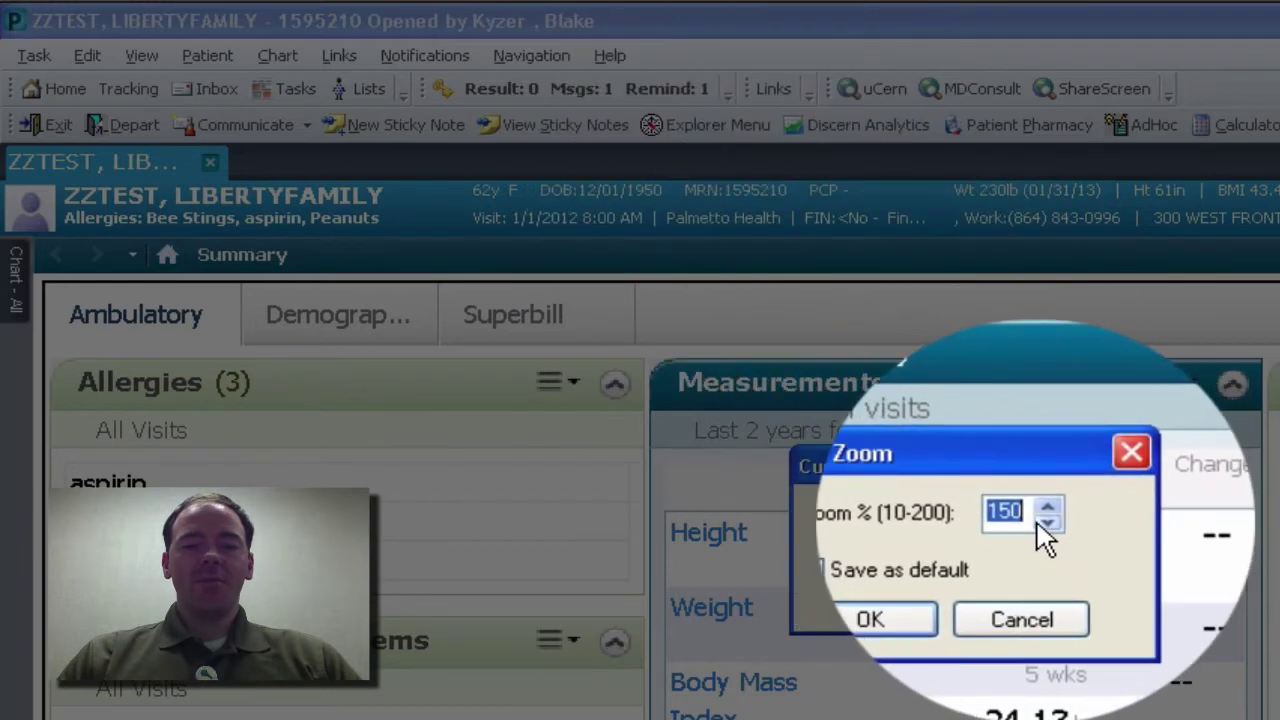
pyautogui.click(1030, 515)
pyautogui.doubleClick(1030, 515)
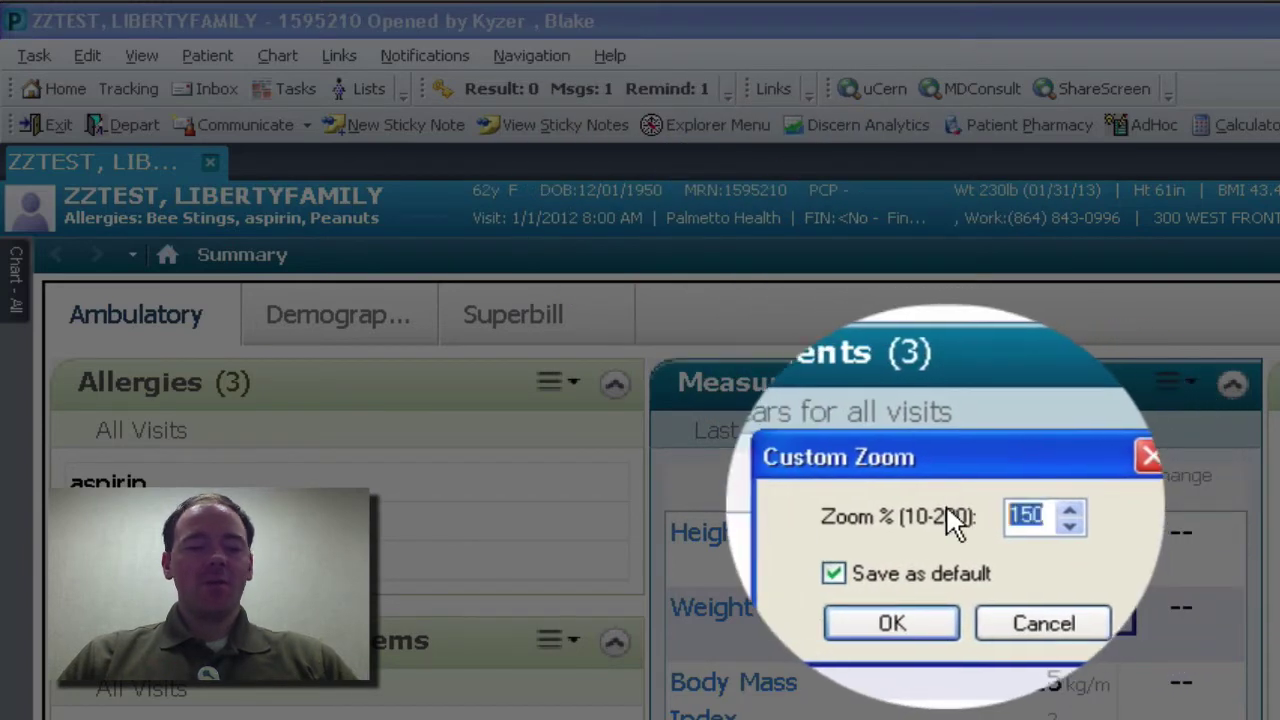
pyautogui.write('125')
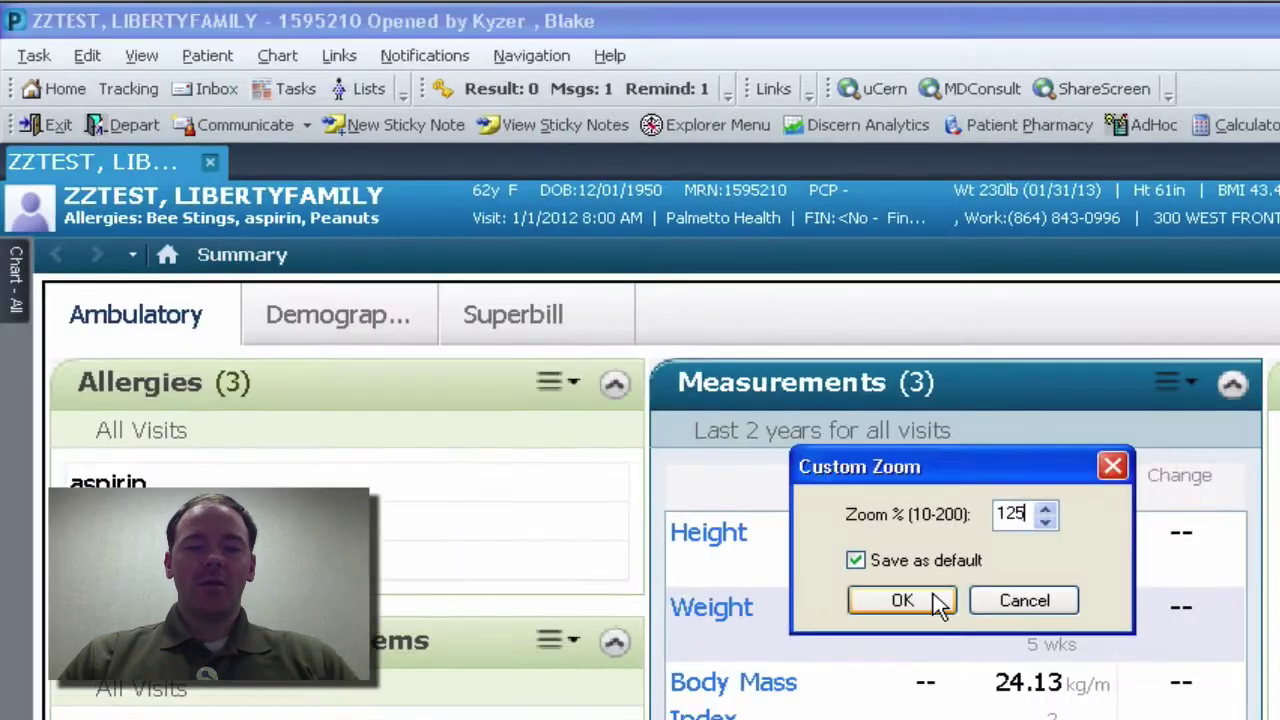
pyautogui.click(895, 602)
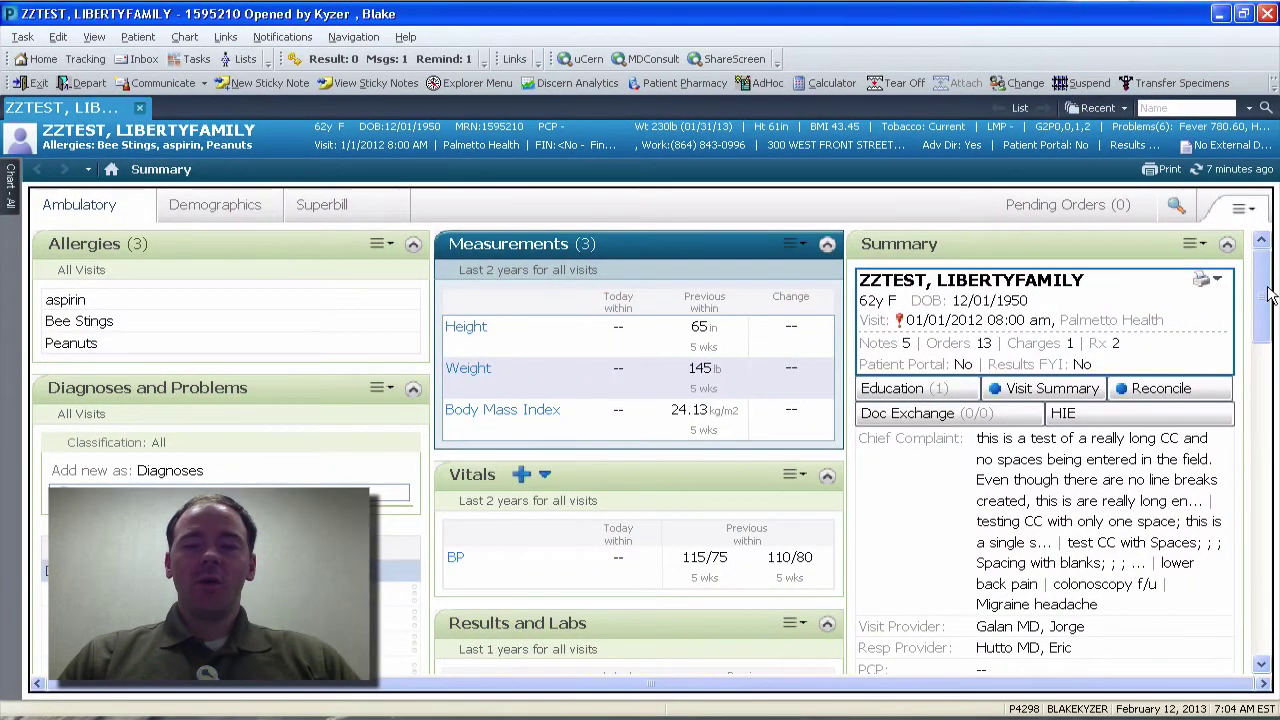
pyautogui.moveTo(1268, 293); pyautogui.dragTo(1276, 262)
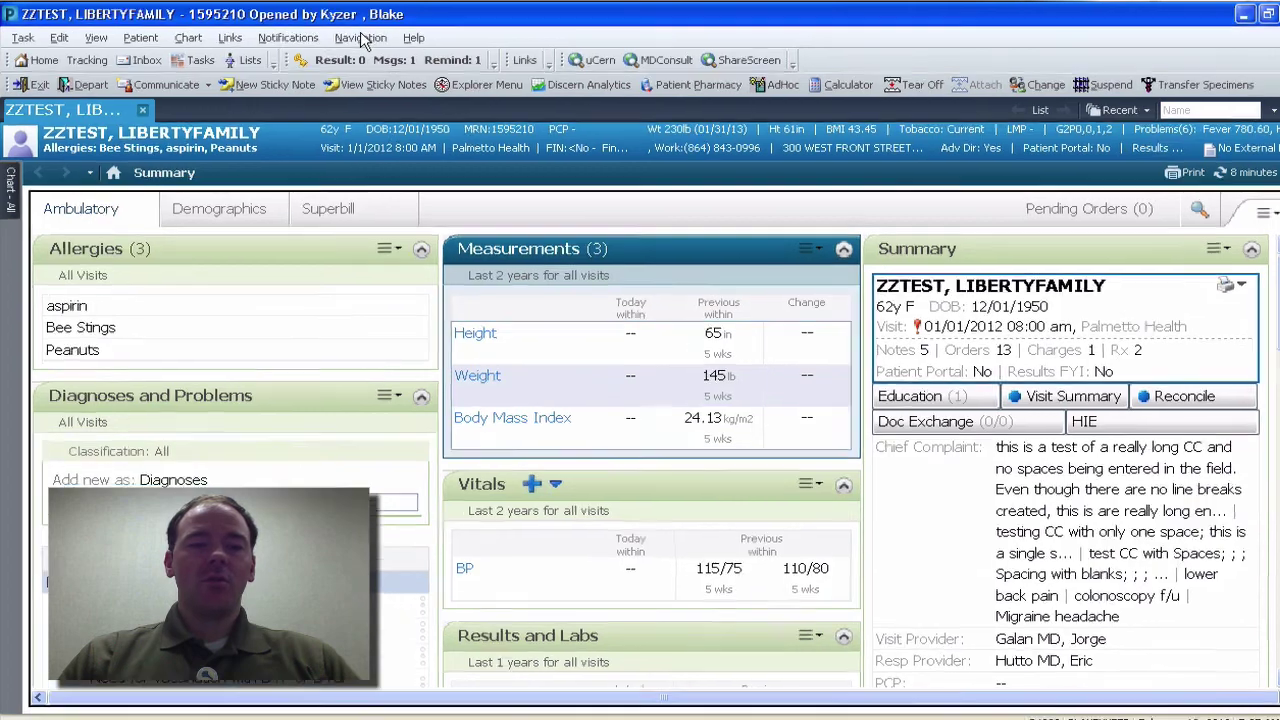
# Step: Set the summary page zoom to 100%
pyautogui.click(360, 38)
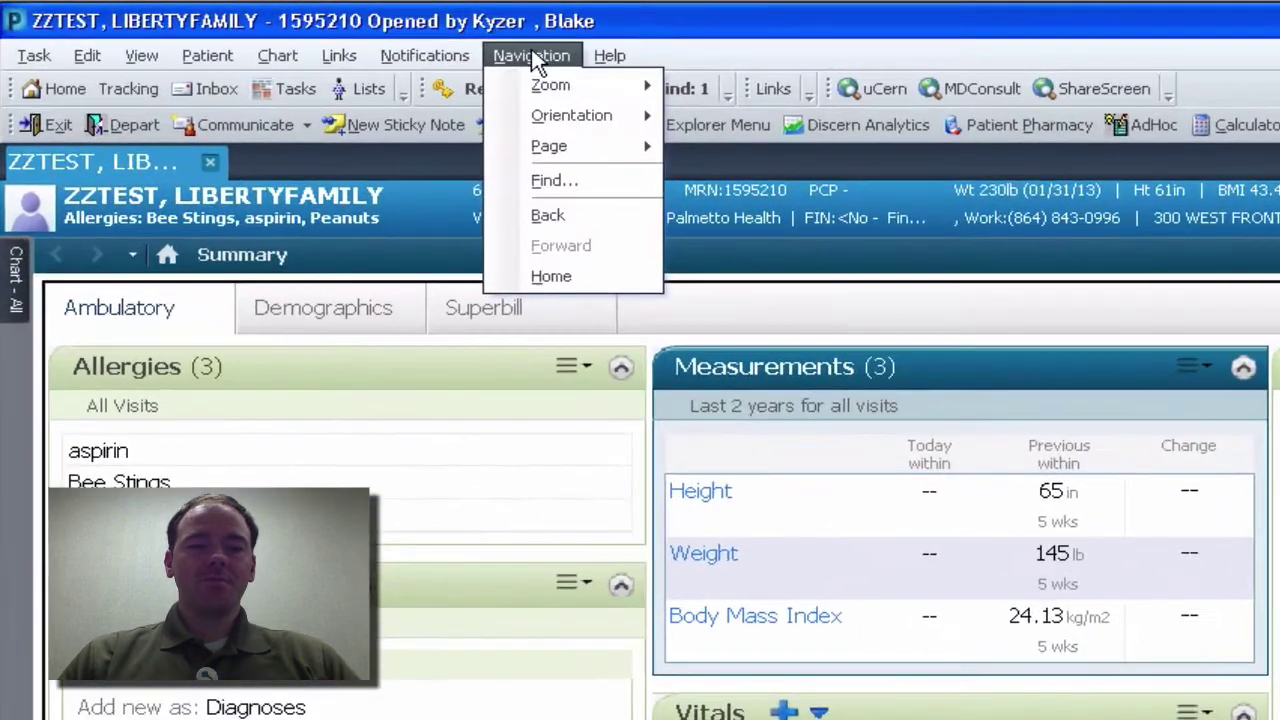
pyautogui.click(360, 38)
pyautogui.click(362, 38)
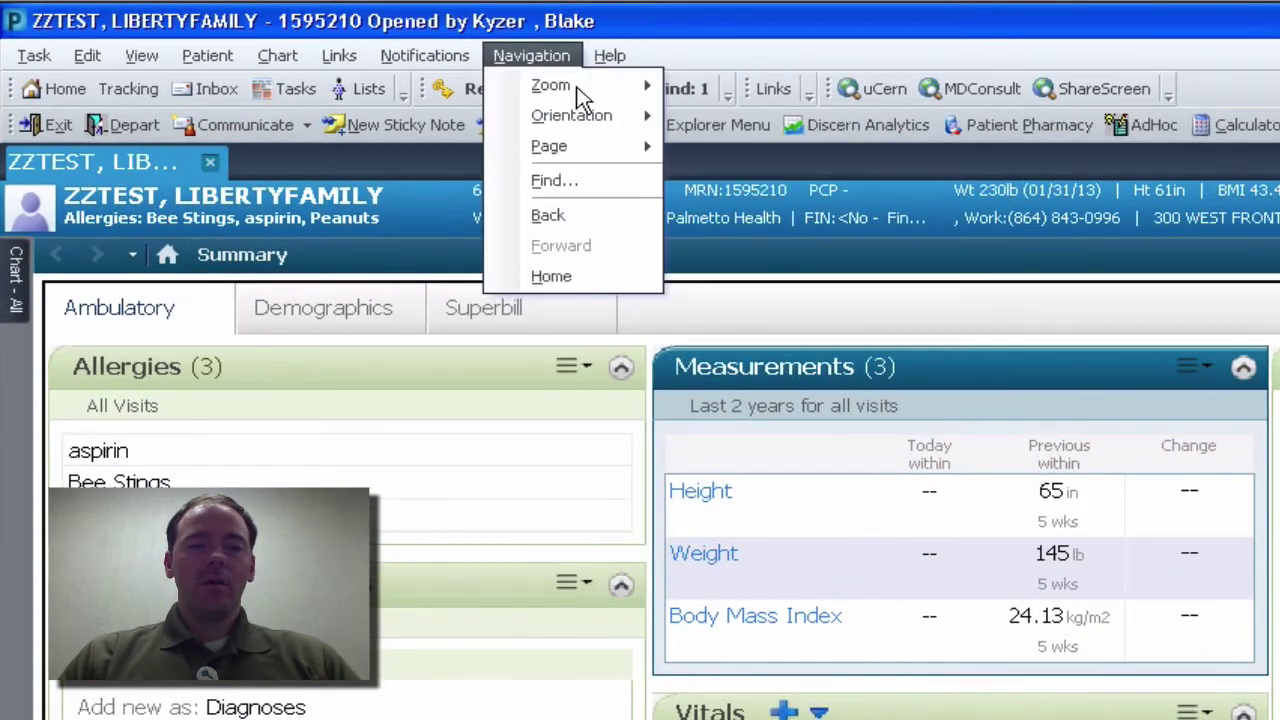
pyautogui.moveTo(580, 90)
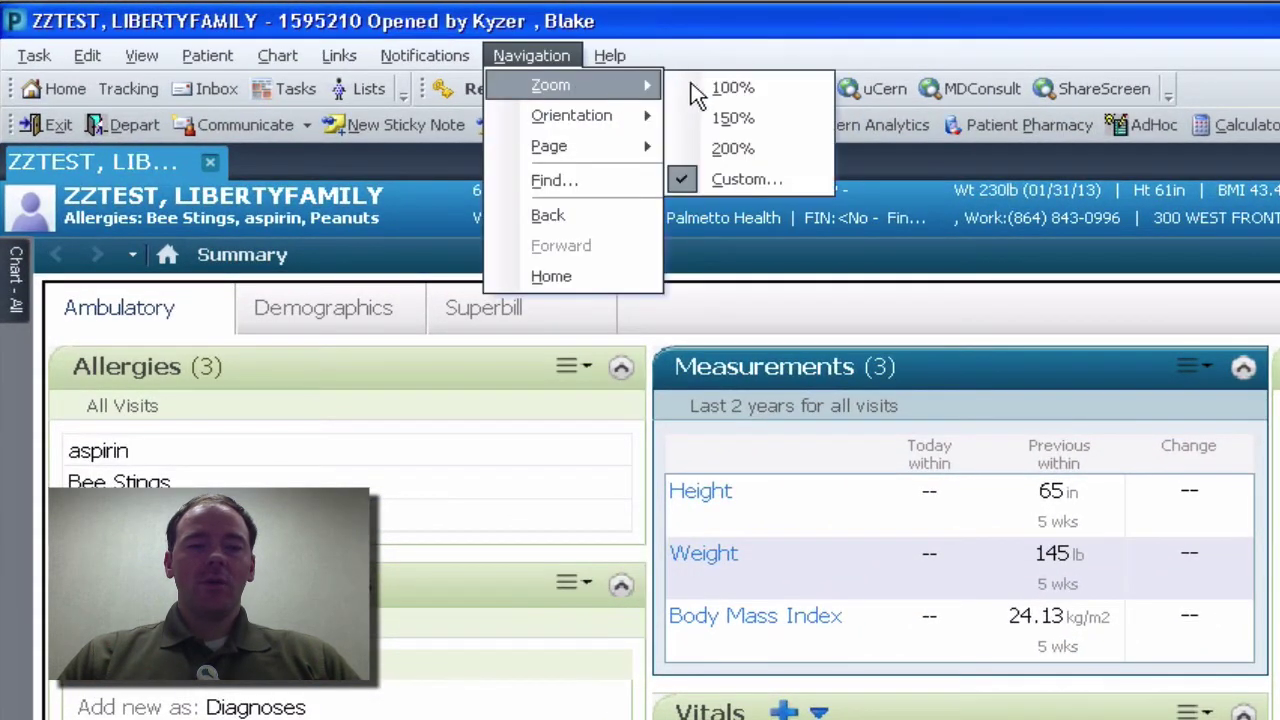
pyautogui.click(716, 86)
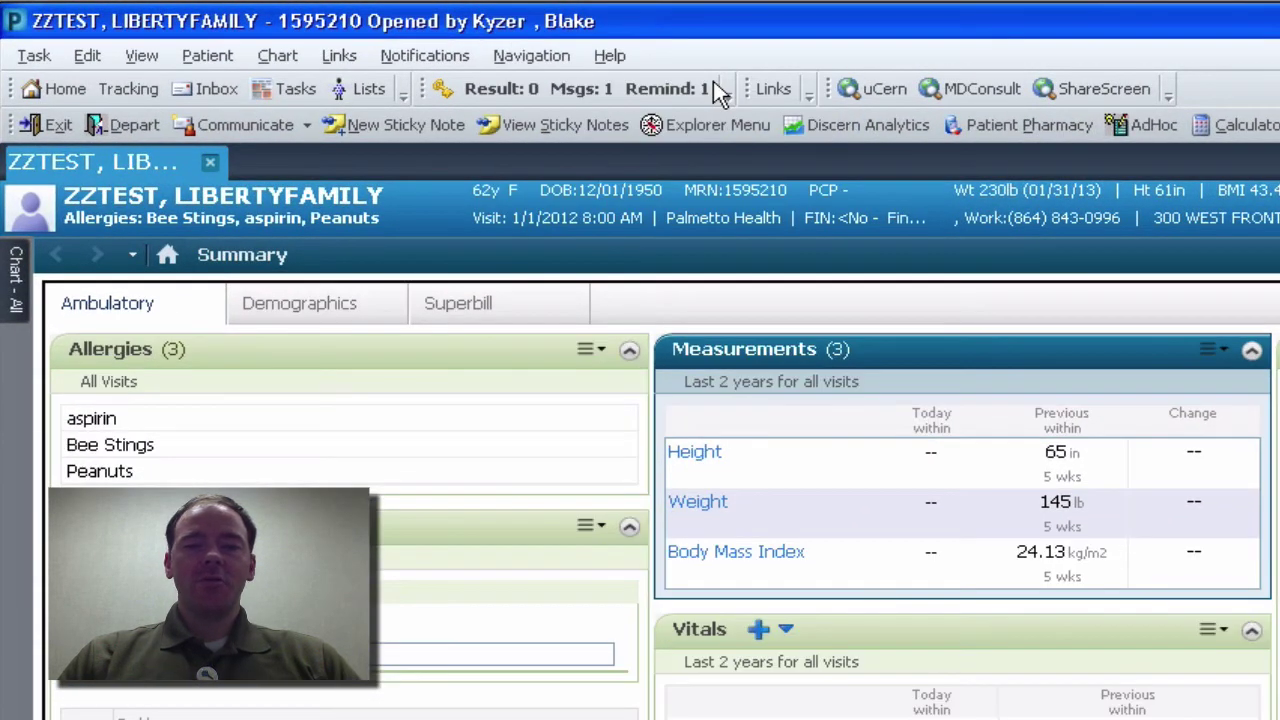